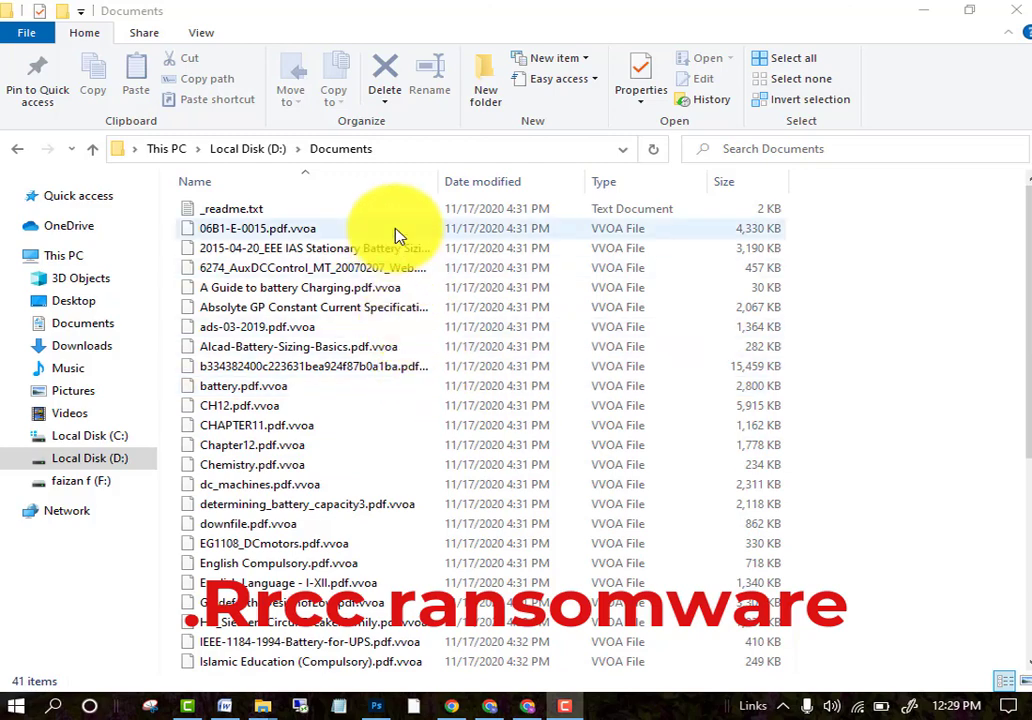
Try opening CH12.pdf.vvoa, dismiss the 'How do you want to open' prompt, and select _readme.txt.
{"action": "left_click", "coordinate": [370, 408]}
{"action": "double_click", "coordinate": [370, 408]}
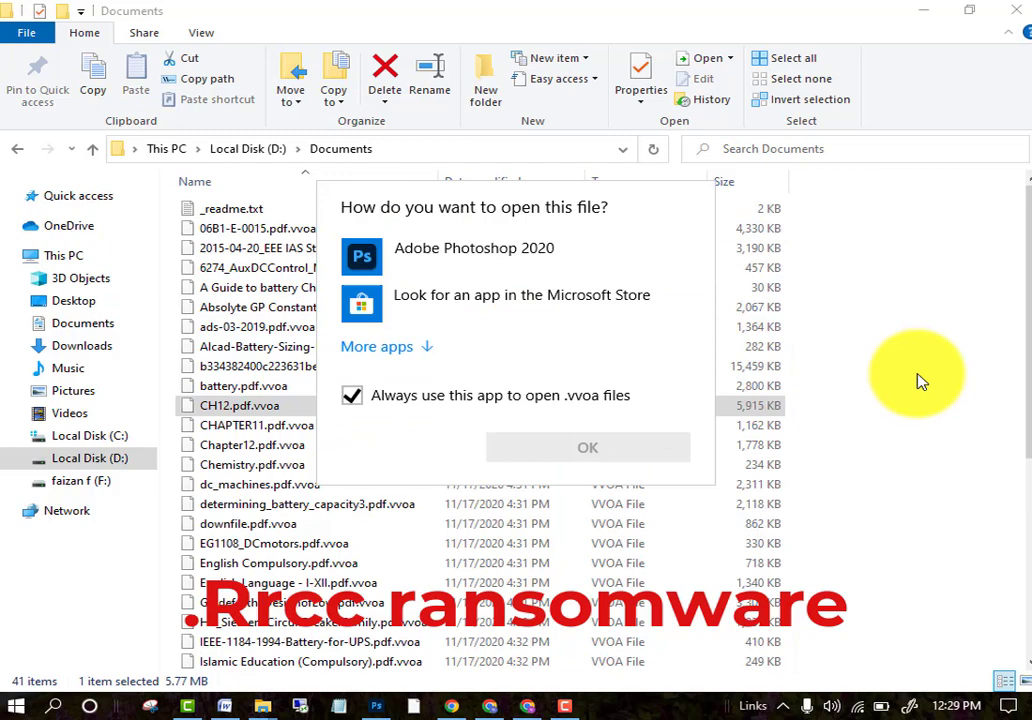
{"action": "left_click", "coordinate": [921, 380]}
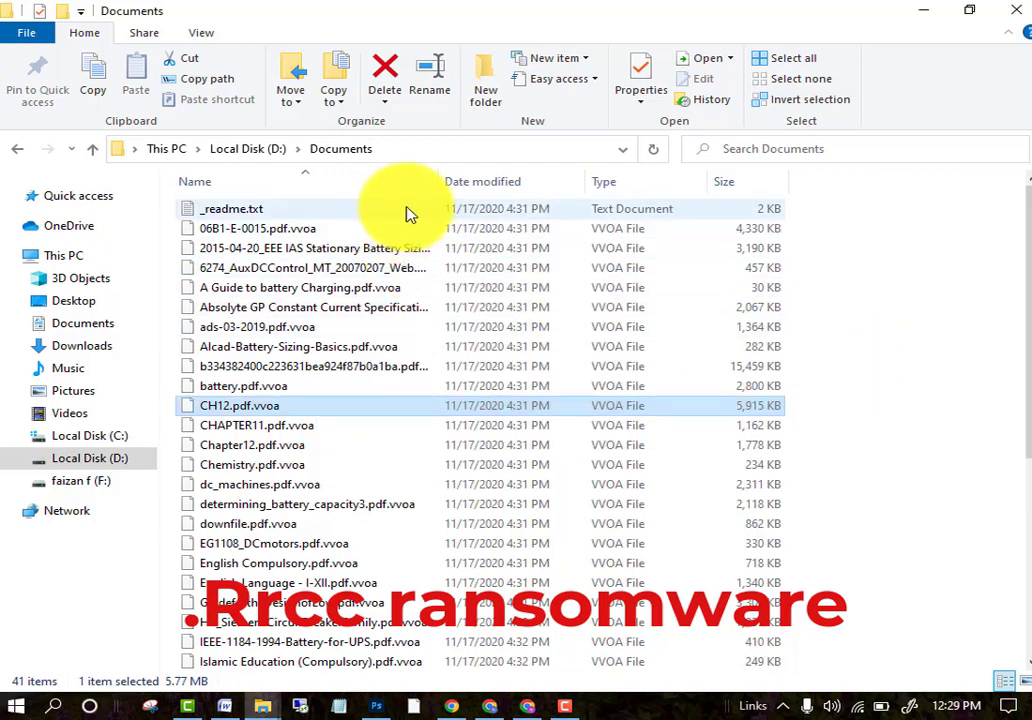
{"action": "left_click", "coordinate": [409, 210]}
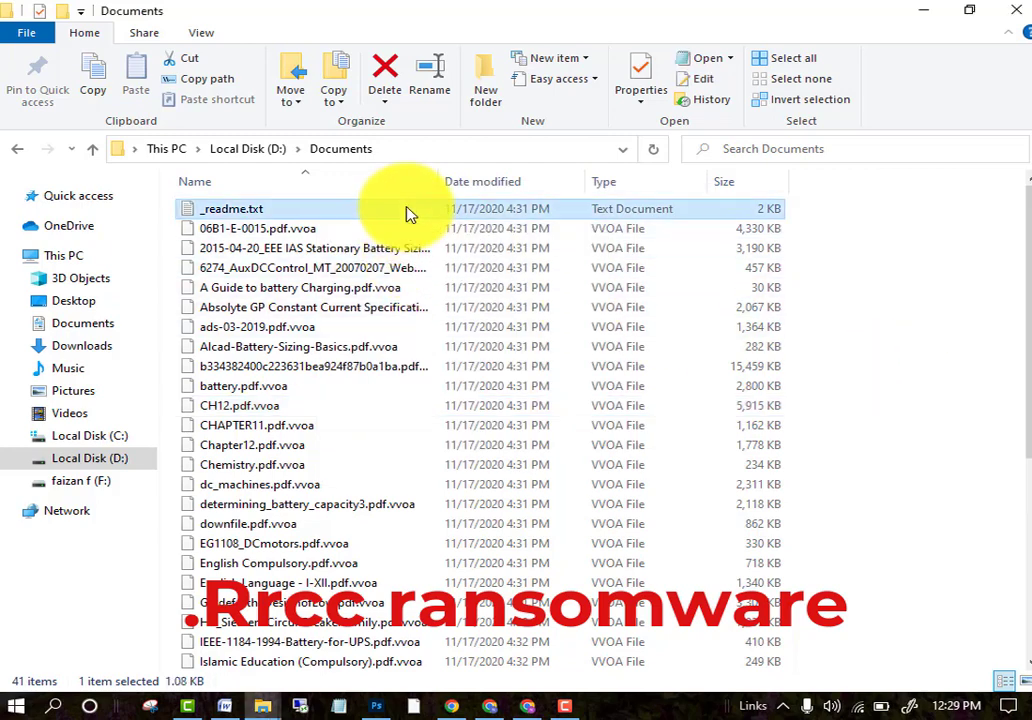
{"action": "double_click", "coordinate": [409, 214]}
{"action": "scroll", "coordinate": [546, 323], "scroll_direction": "down", "scroll_amount": 3}
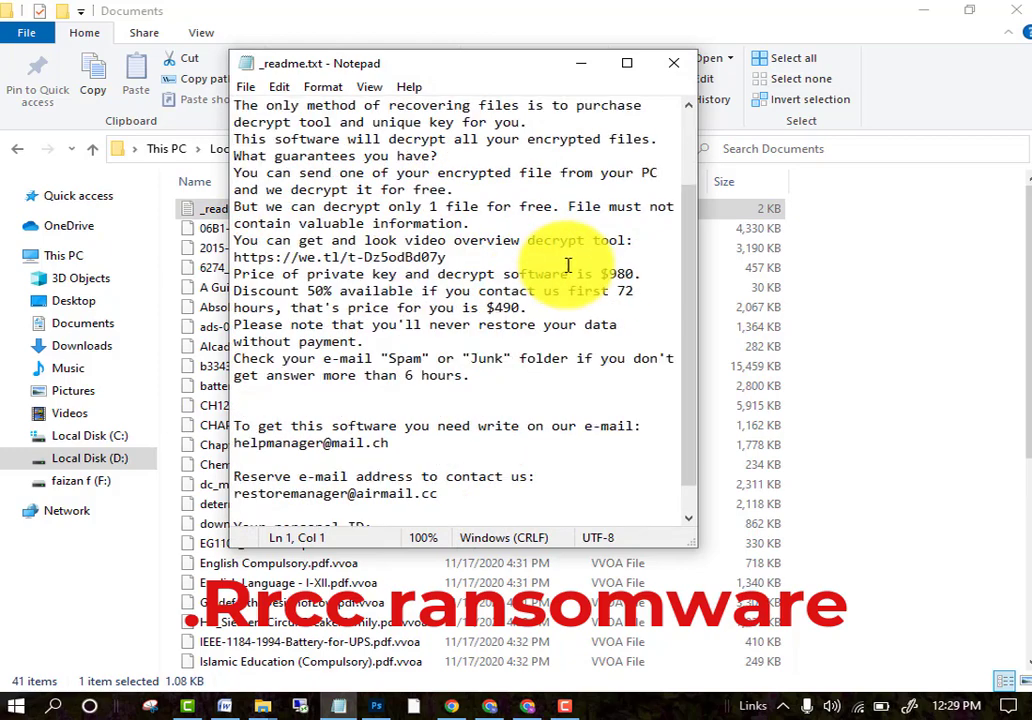
{"action": "left_click", "coordinate": [627, 62]}
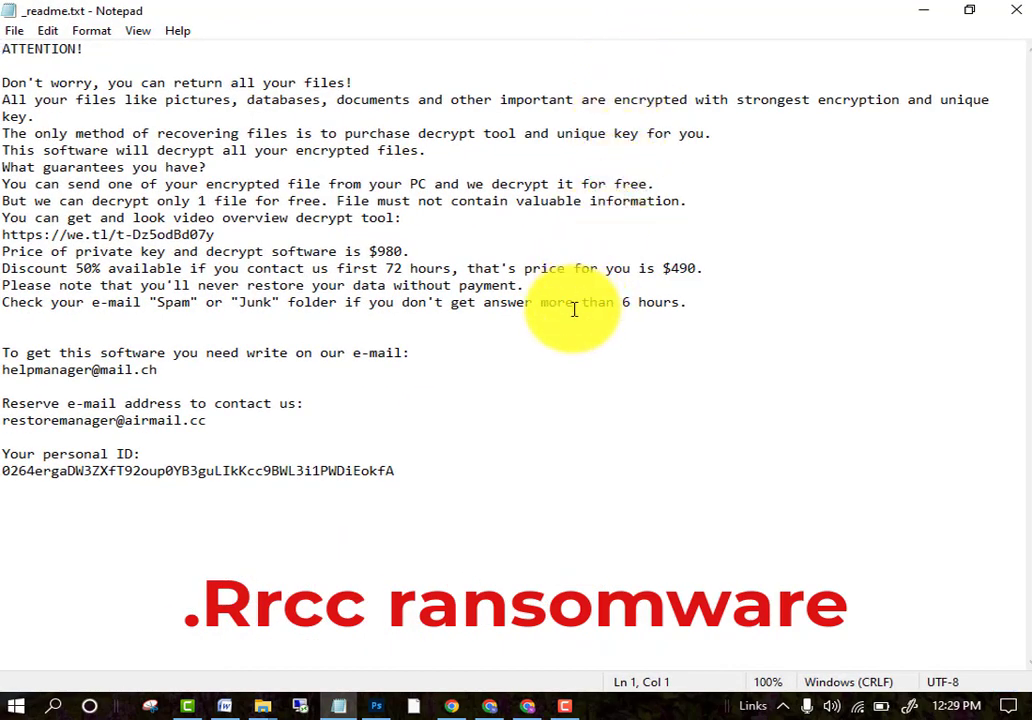
{"action": "left_click", "coordinate": [1016, 10]}
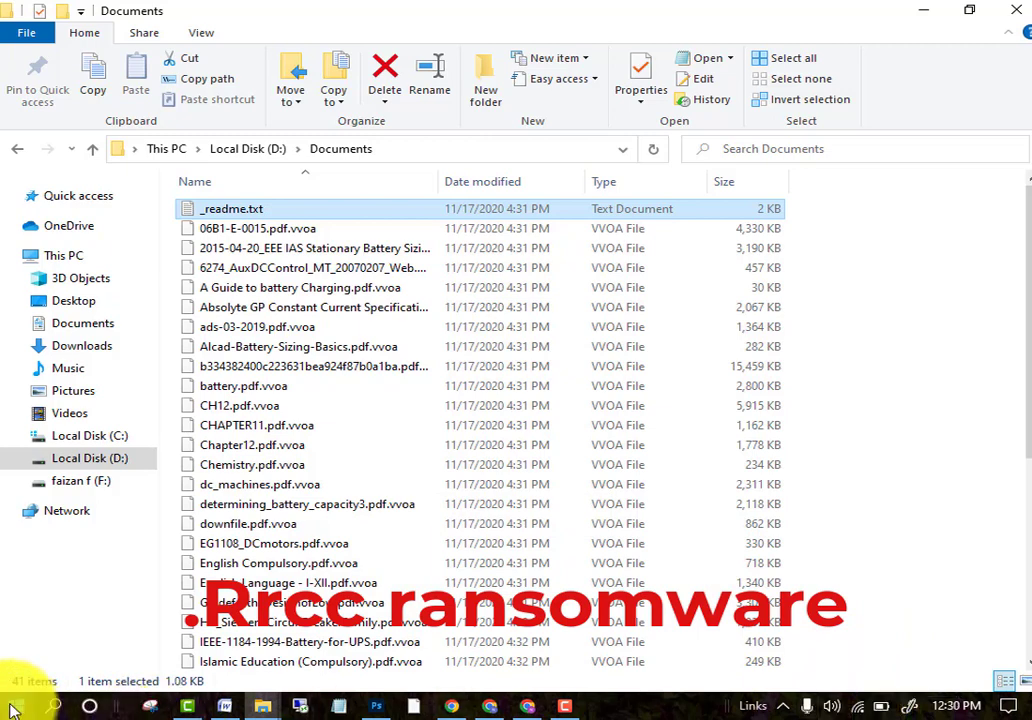
{"action": "left_click", "coordinate": [39, 704]}
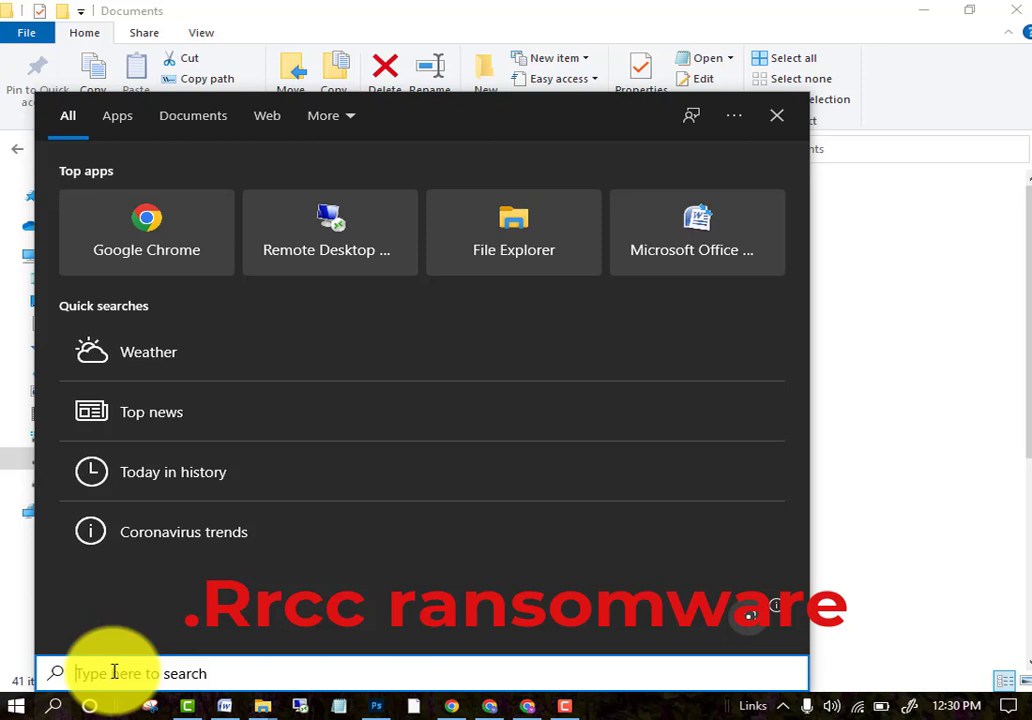
{"action": "type", "text": "task"}
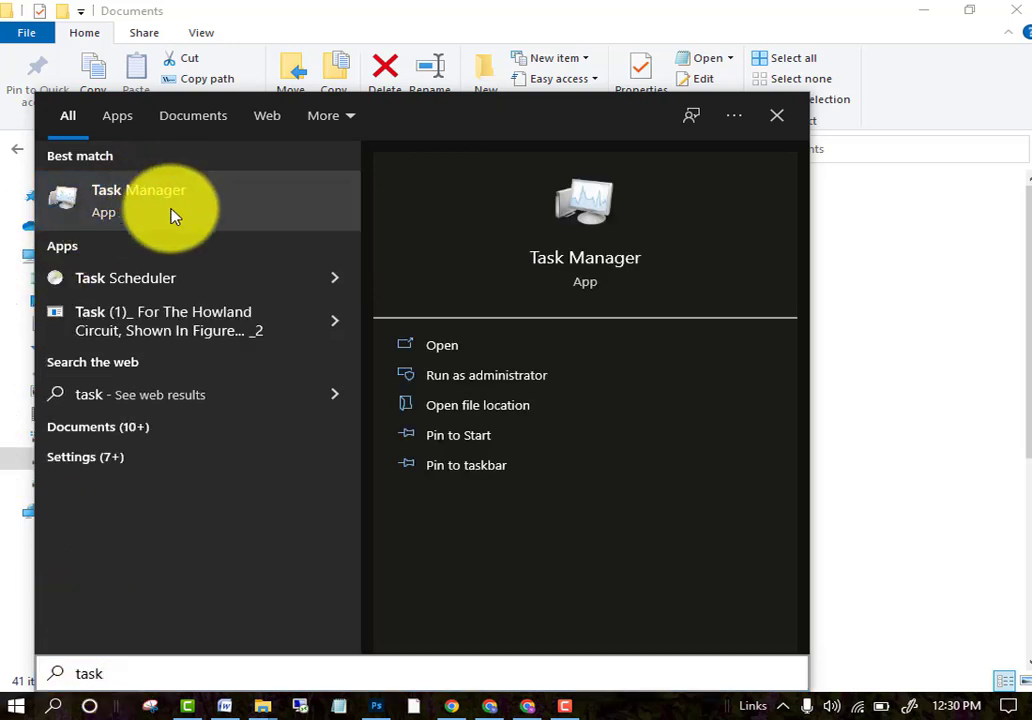
{"action": "left_click", "coordinate": [620, 400]}
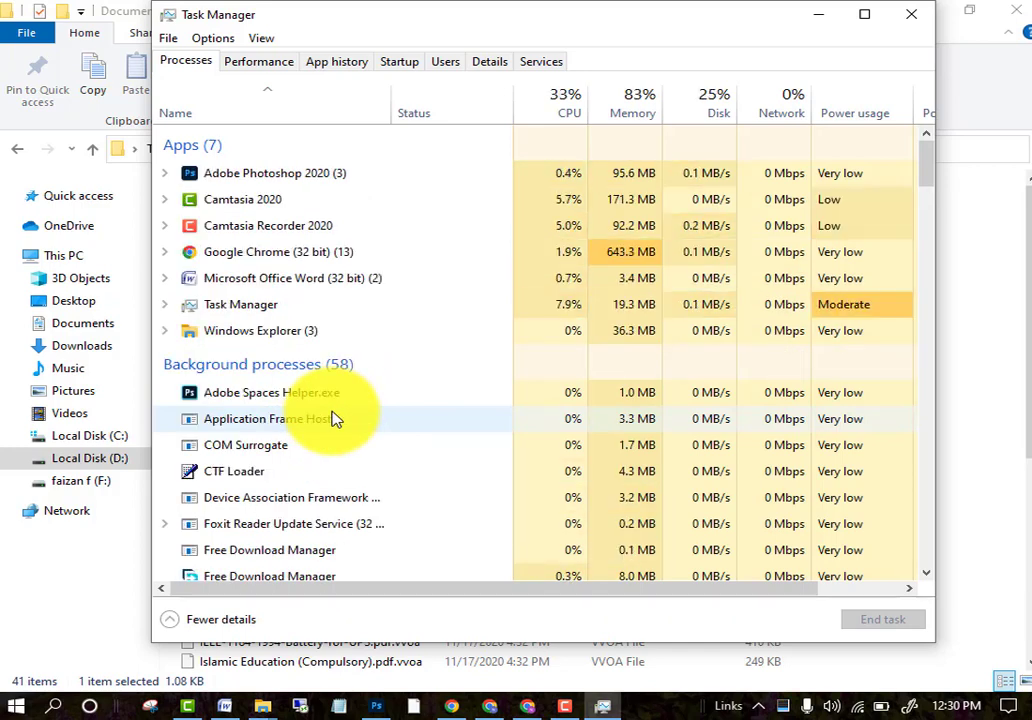
{"action": "left_click", "coordinate": [242, 477]}
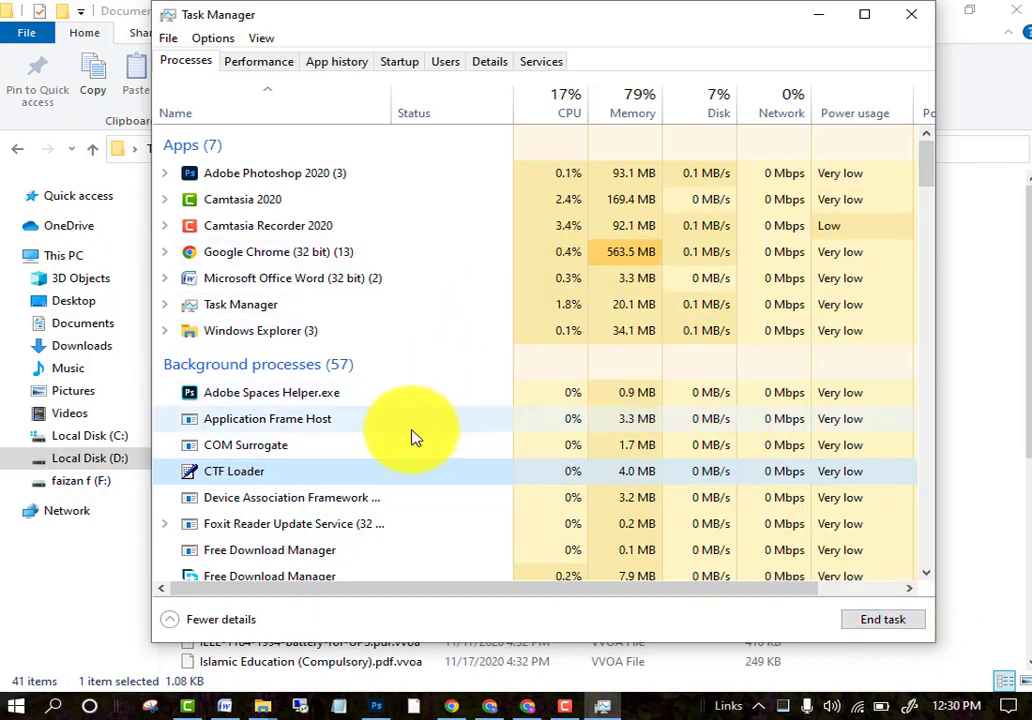
{"action": "left_click", "coordinate": [906, 12]}
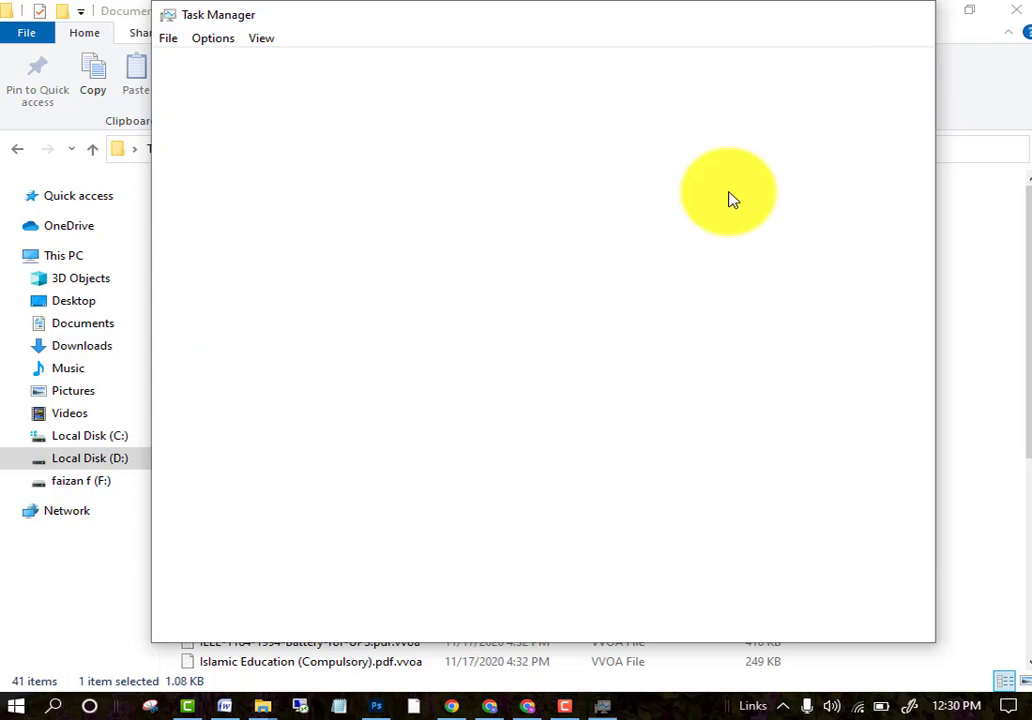
Switch to the other File Explorer window and go back up to Local Disk (C:).
{"action": "left_click", "coordinate": [268, 705]}
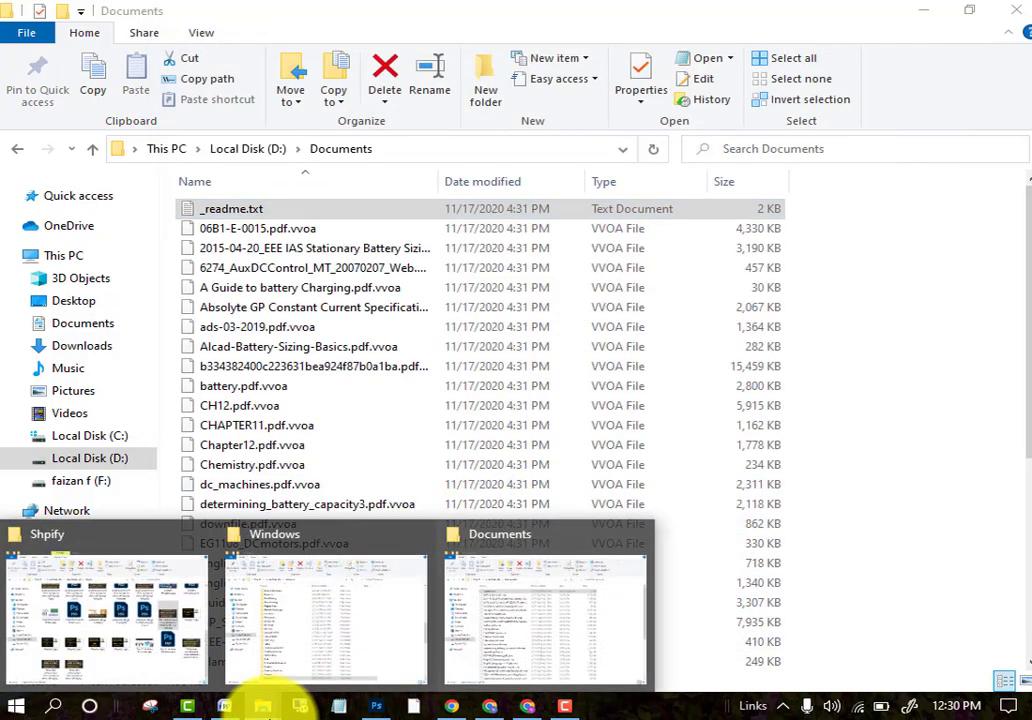
{"action": "left_click", "coordinate": [283, 645]}
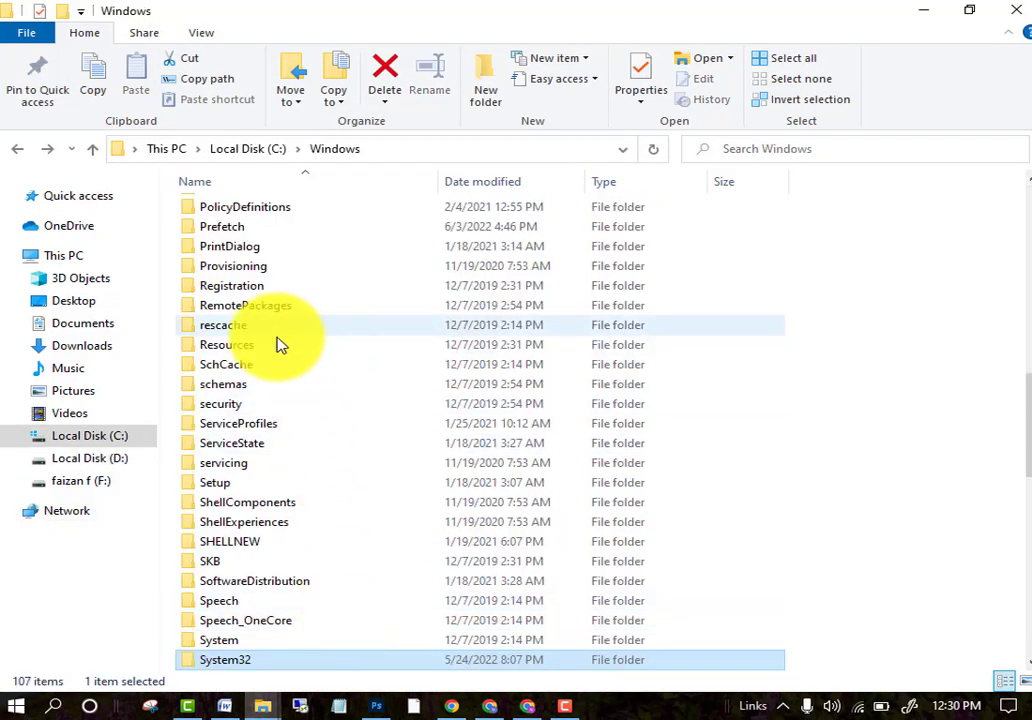
{"action": "left_click", "coordinate": [17, 148]}
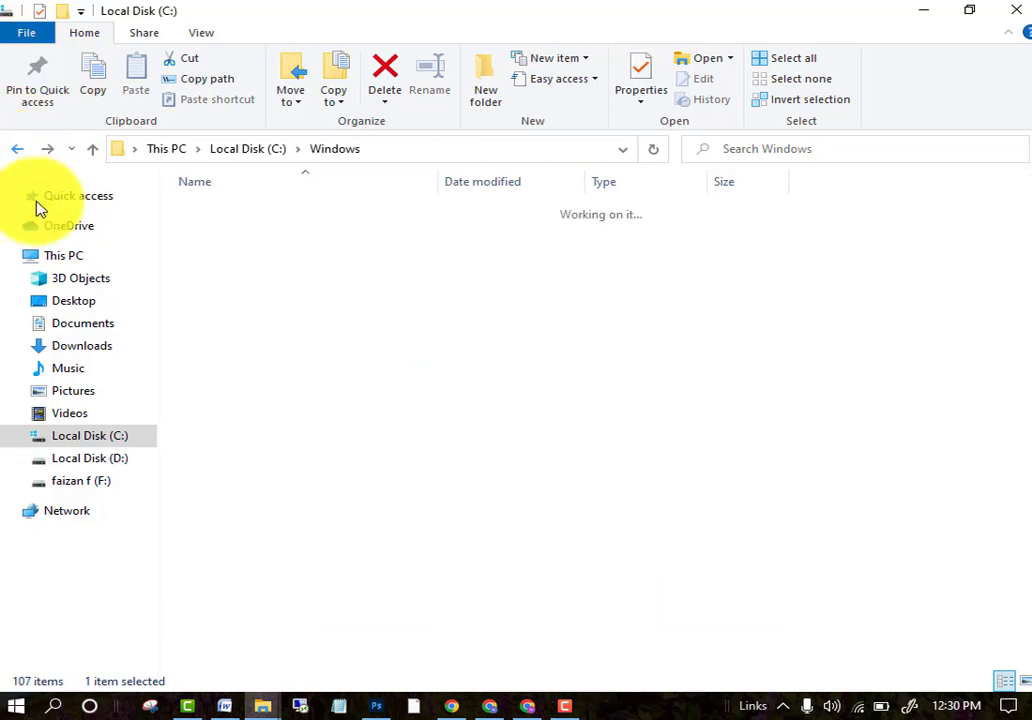
Browse into Windows > System32 > drivers > etc.
{"action": "double_click", "coordinate": [245, 447]}
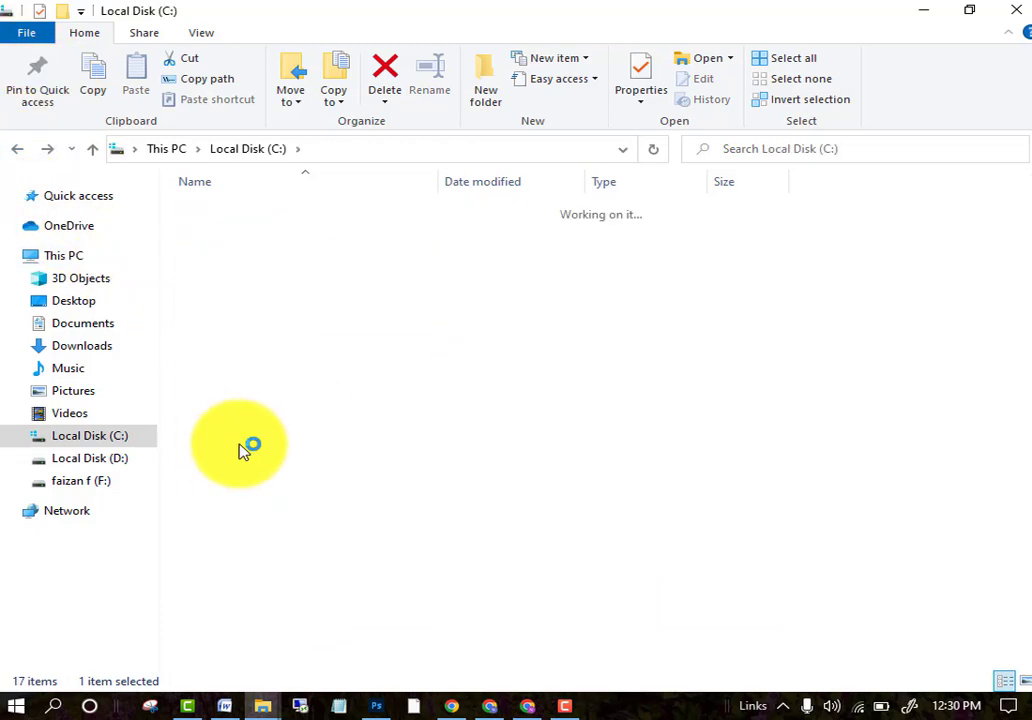
{"action": "scroll", "coordinate": [258, 480], "scroll_direction": "down", "scroll_amount": 9}
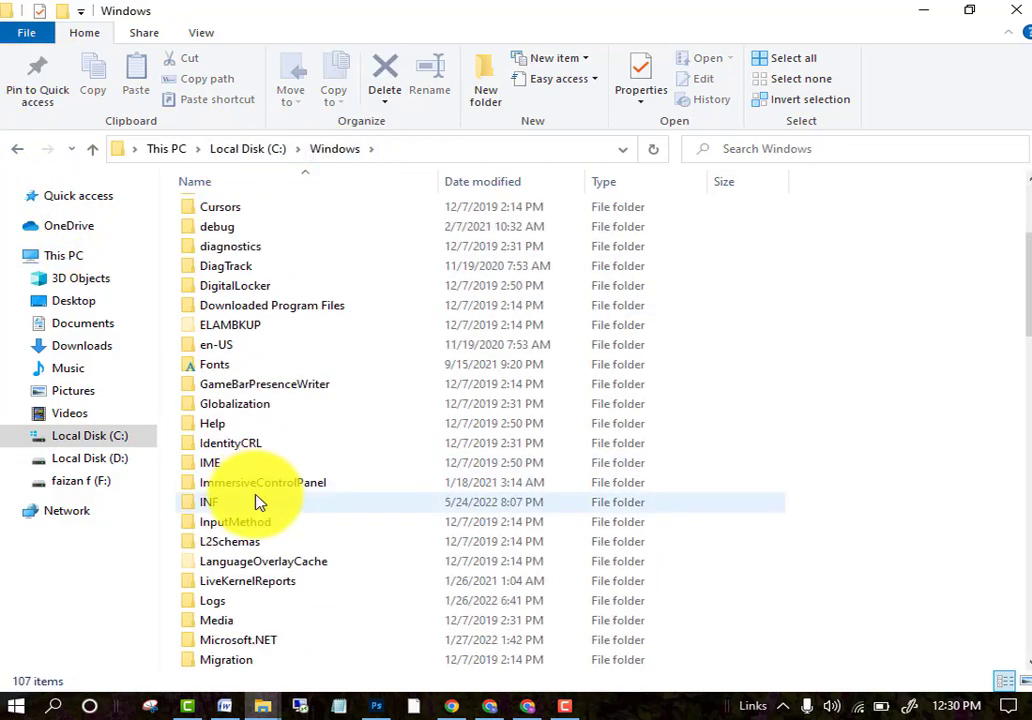
{"action": "scroll", "coordinate": [267, 600], "scroll_direction": "down", "scroll_amount": 6}
{"action": "left_click", "coordinate": [268, 648]}
{"action": "double_click", "coordinate": [268, 645]}
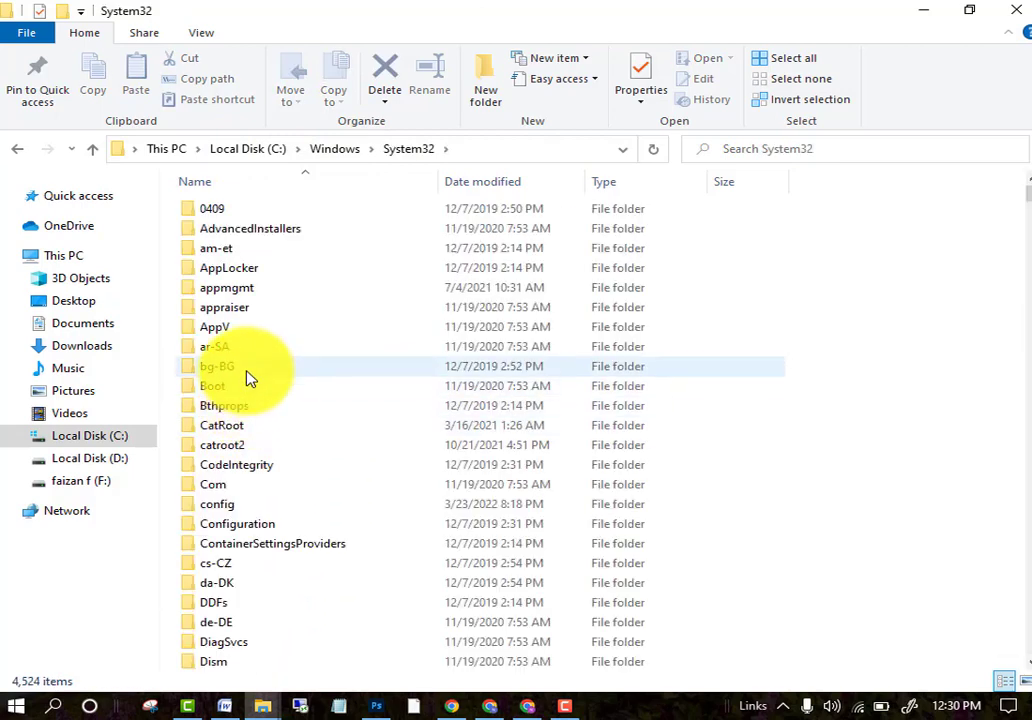
{"action": "scroll", "coordinate": [249, 470], "scroll_direction": "down", "scroll_amount": 1}
{"action": "double_click", "coordinate": [242, 659]}
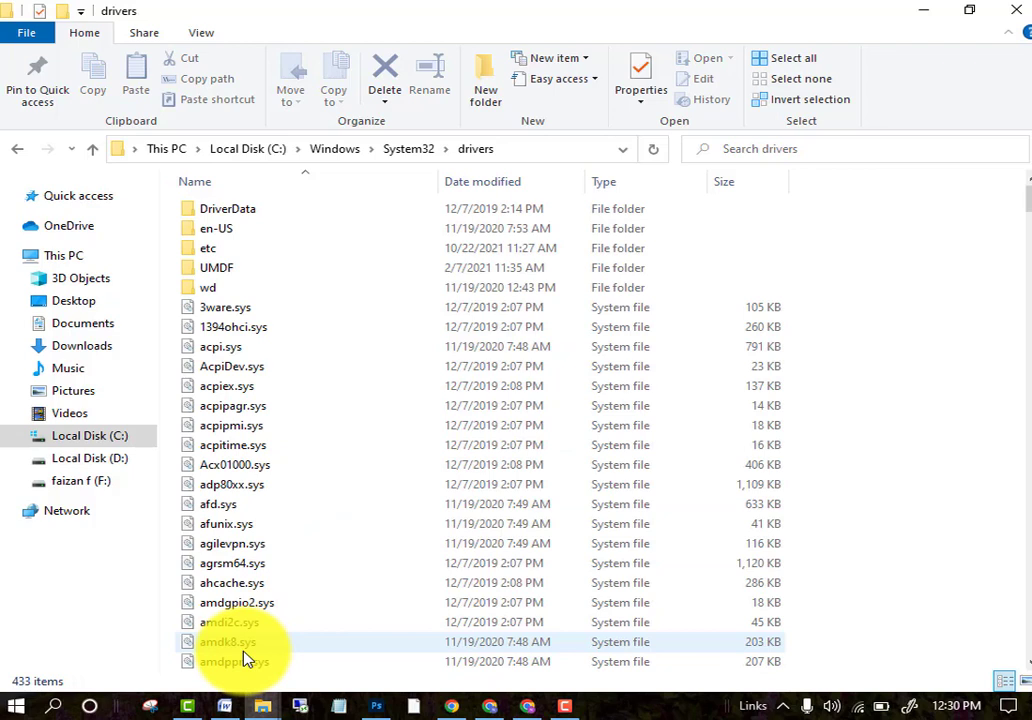
{"action": "double_click", "coordinate": [252, 255]}
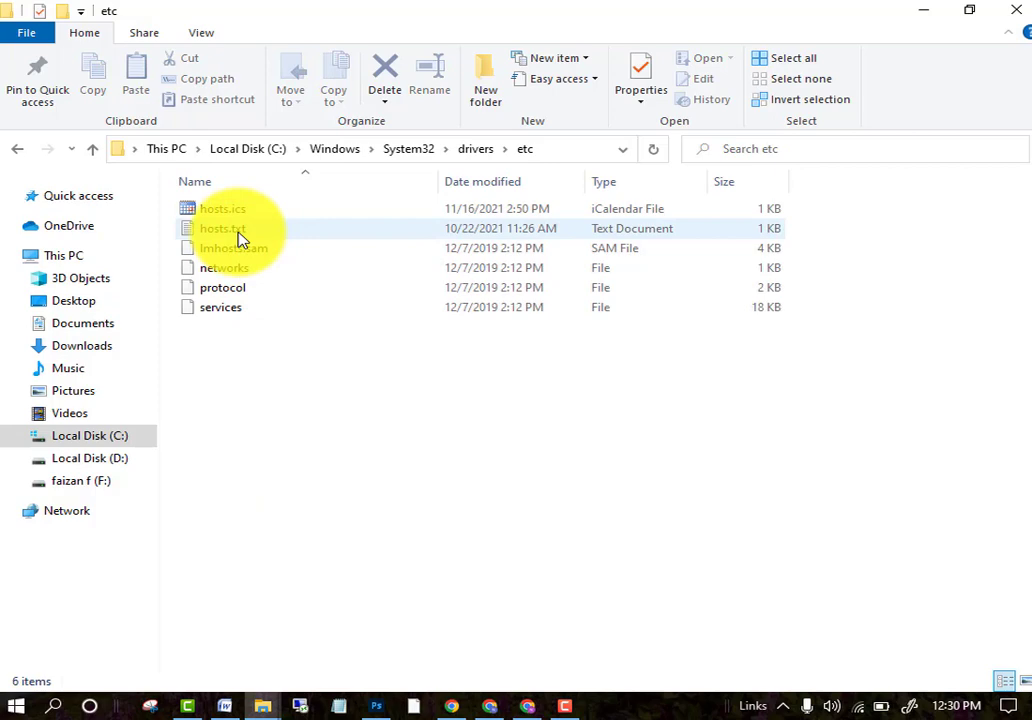
Open hosts.txt full-screen in Notepad and highlight the localhost lines to inspect them.
{"action": "double_click", "coordinate": [240, 232]}
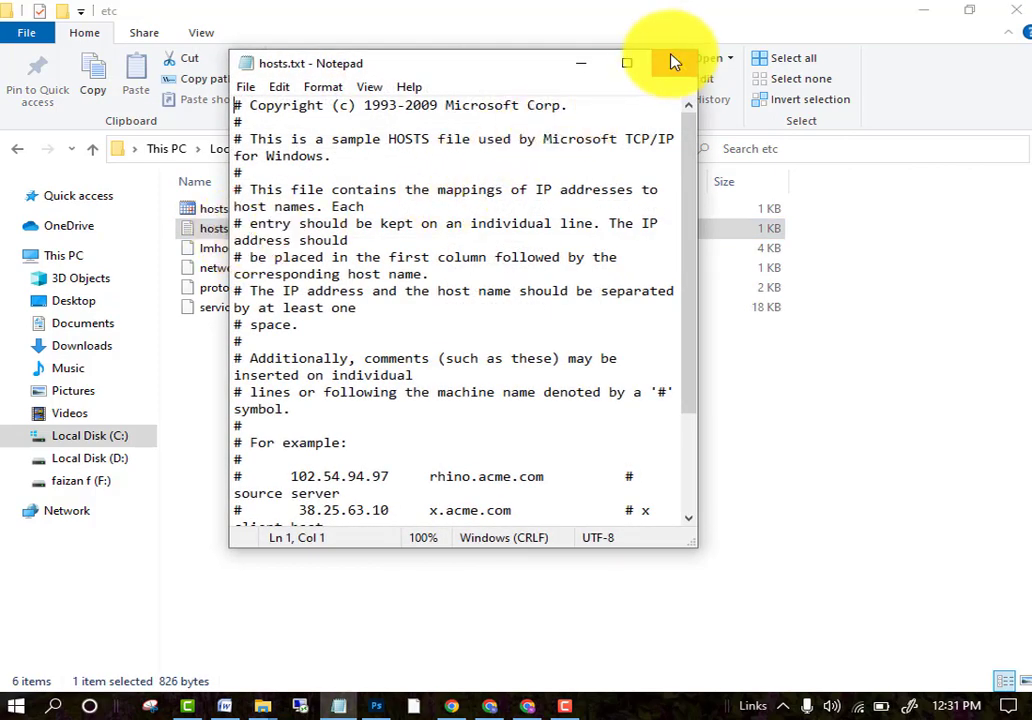
{"action": "left_click", "coordinate": [630, 62]}
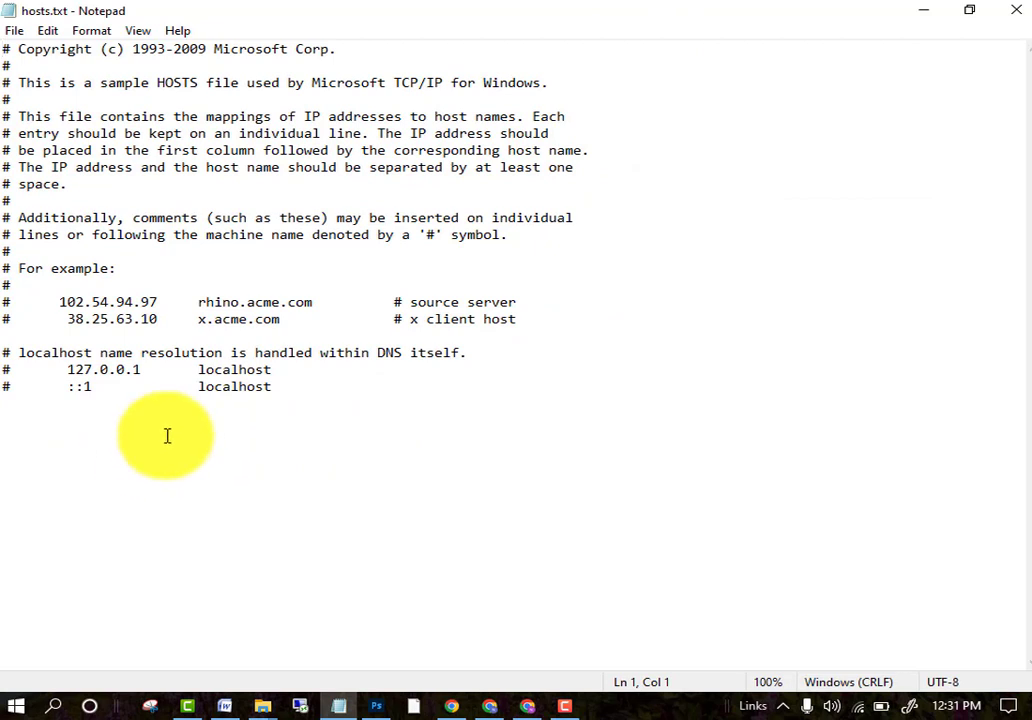
{"action": "left_click_drag", "start_coordinate": [270, 387], "coordinate": [33, 365]}
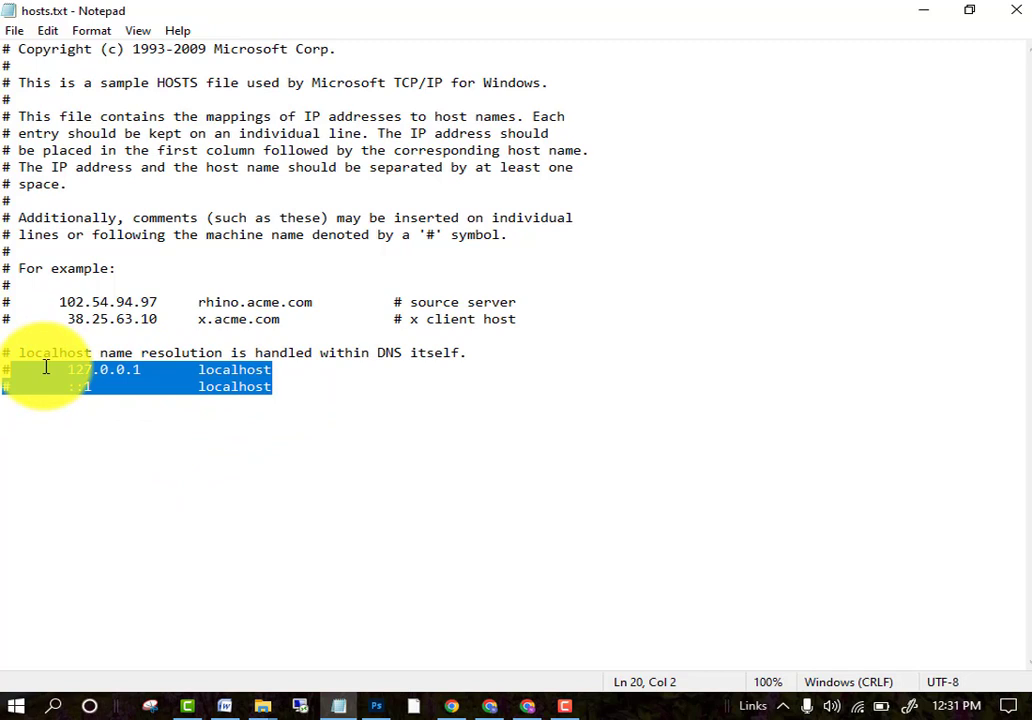
{"action": "left_click", "coordinate": [98, 448]}
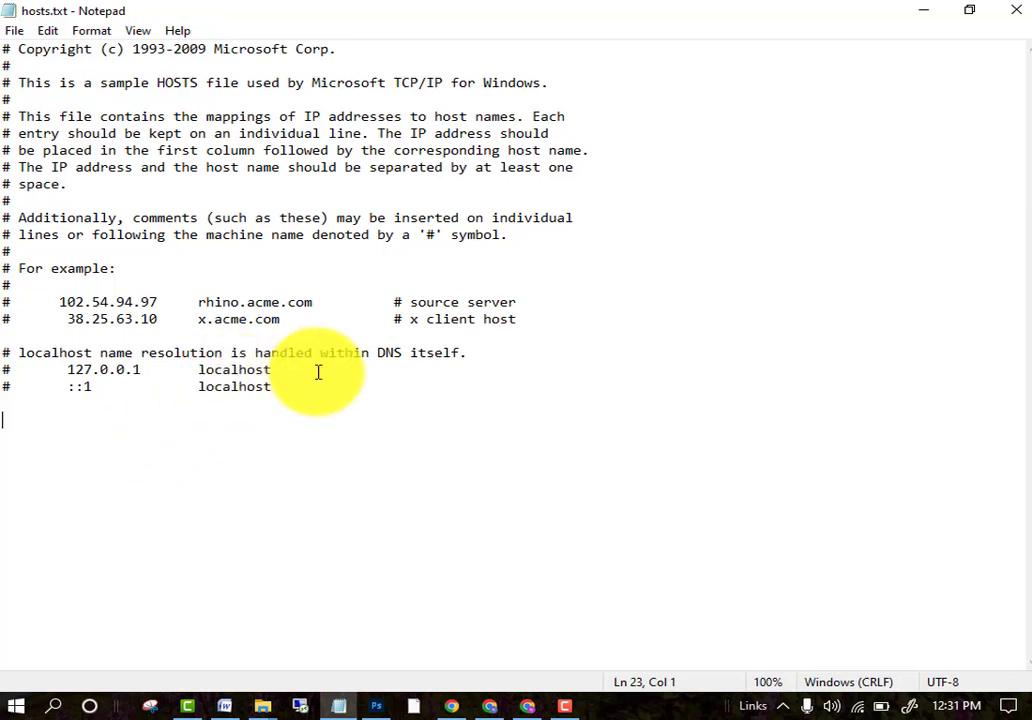
{"action": "left_click_drag", "start_coordinate": [313, 373], "coordinate": [12, 356]}
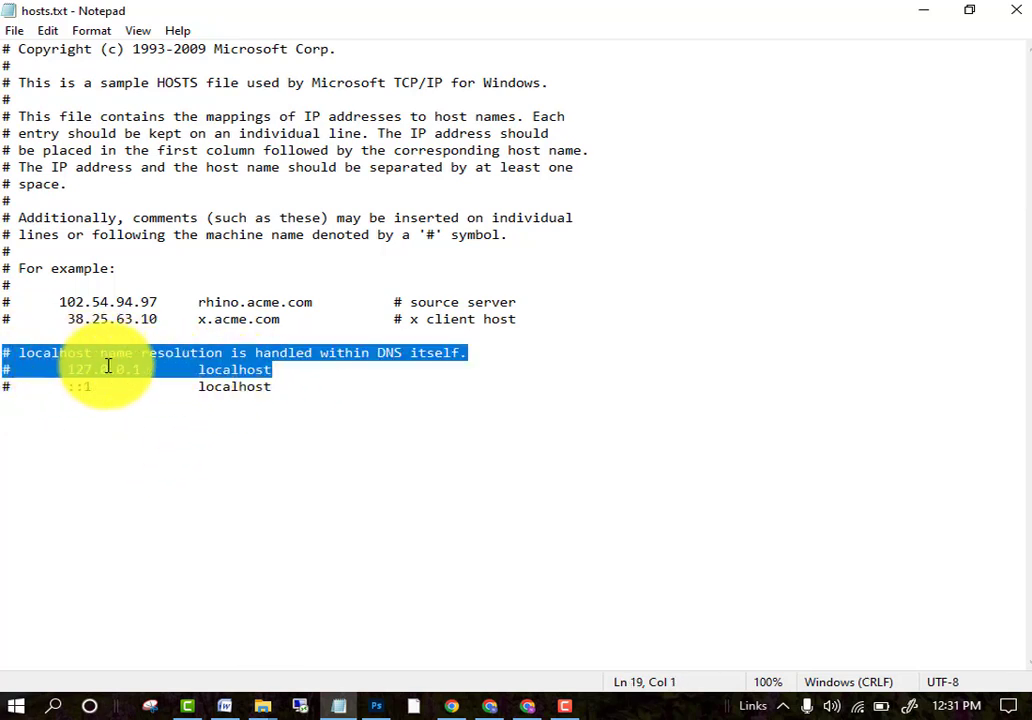
{"action": "left_click", "coordinate": [295, 506]}
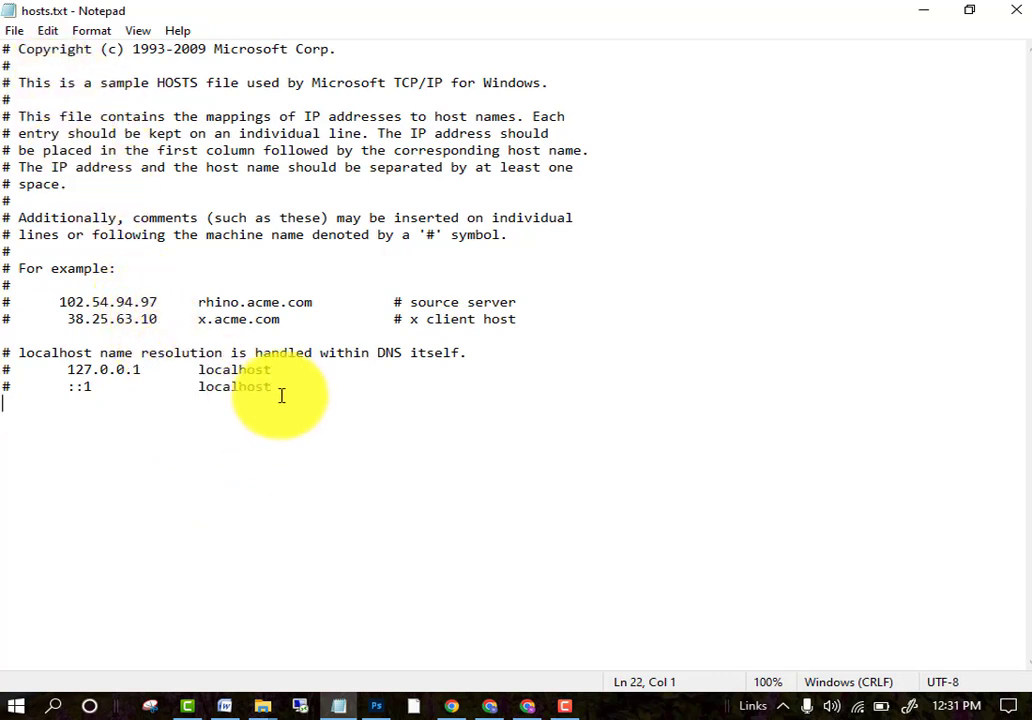
Check the localhost section and File menu without saving, then switch to ransomare.docx in Word.
{"action": "left_click_drag", "start_coordinate": [281, 396], "coordinate": [97, 352]}
{"action": "right_click", "coordinate": [103, 365]}
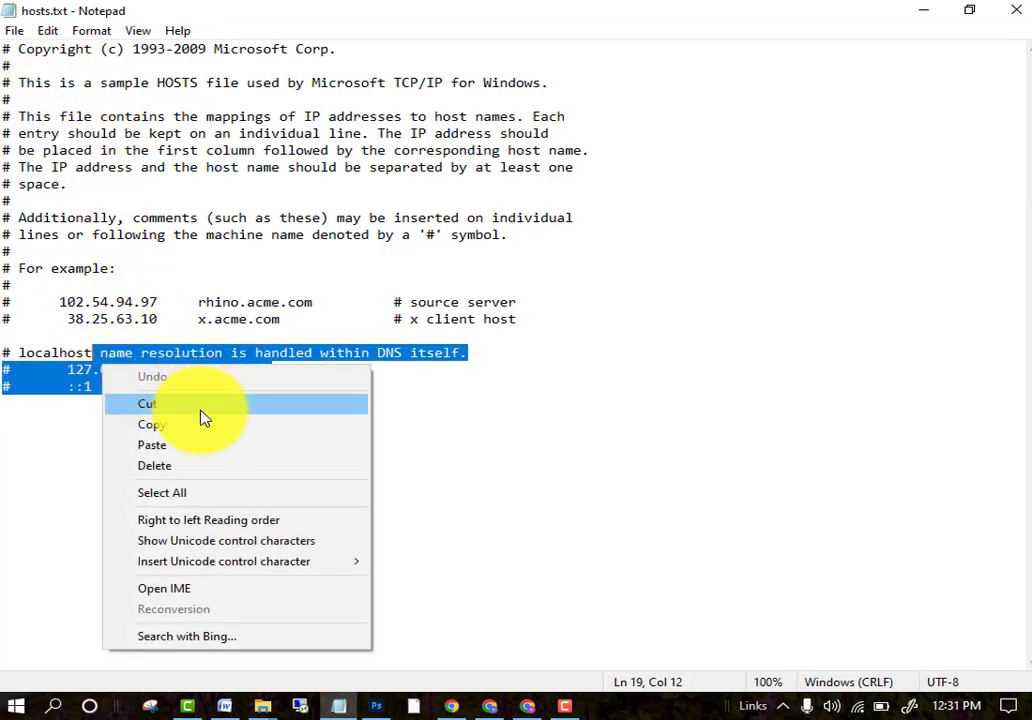
{"action": "left_click", "coordinate": [51, 488]}
{"action": "left_click", "coordinate": [20, 34]}
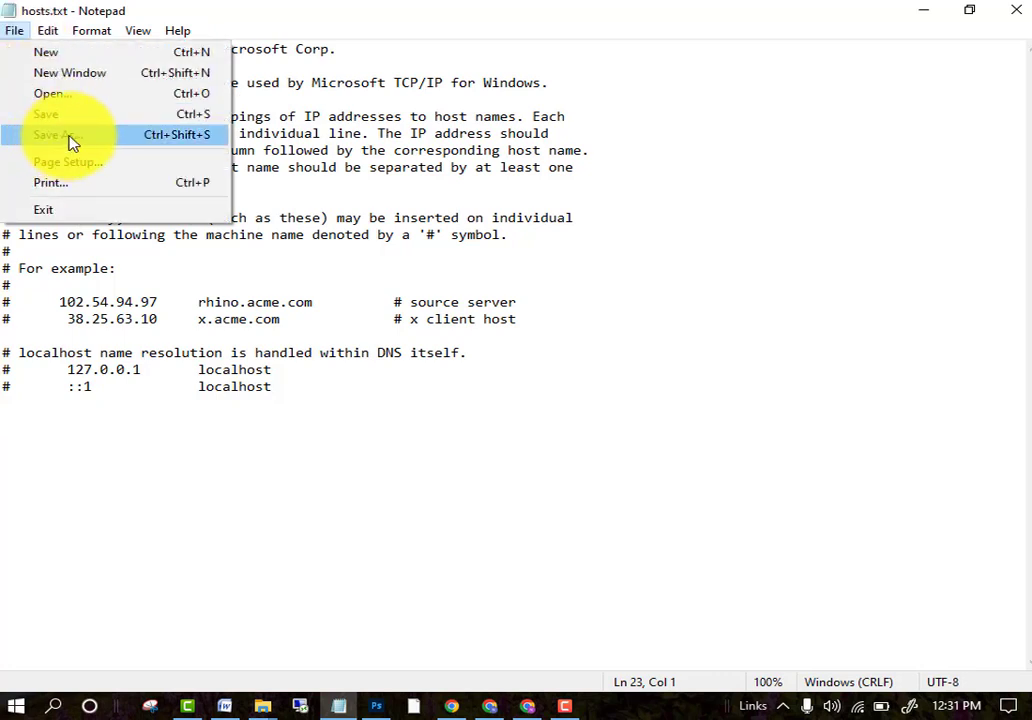
{"action": "left_click", "coordinate": [411, 262]}
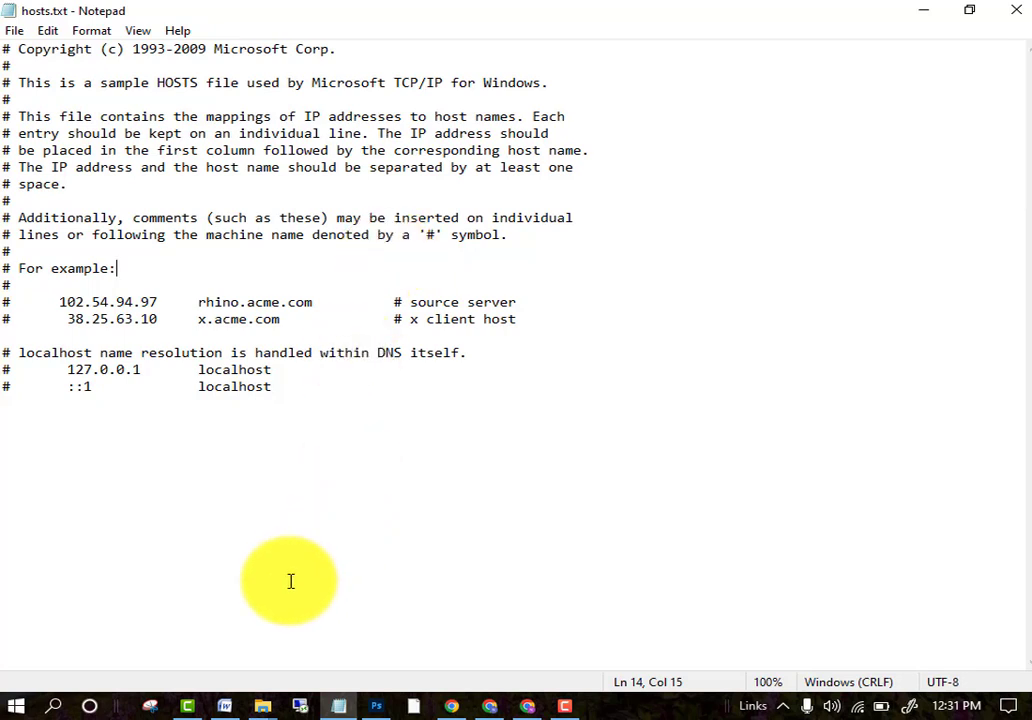
{"action": "mouse_move", "coordinate": [240, 708]}
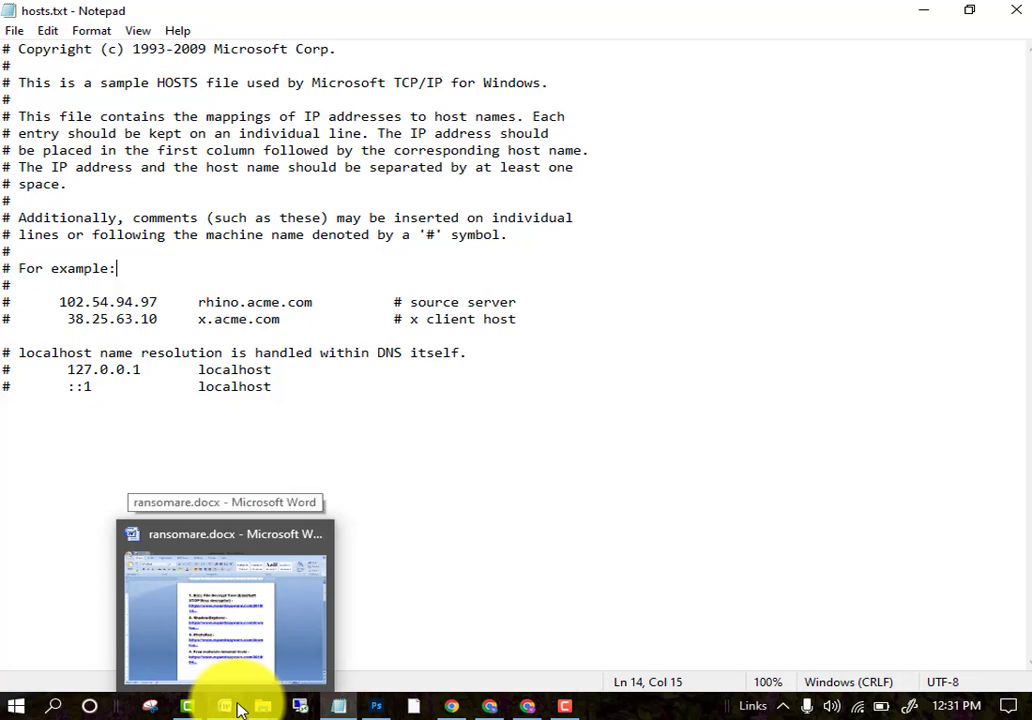
{"action": "left_click", "coordinate": [240, 708]}
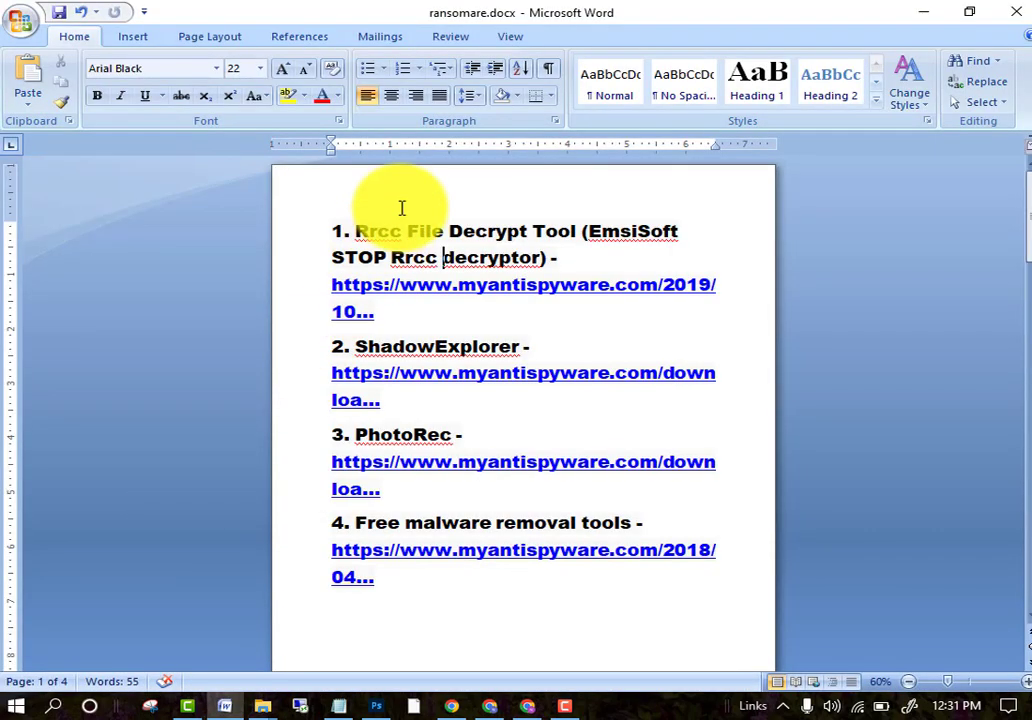